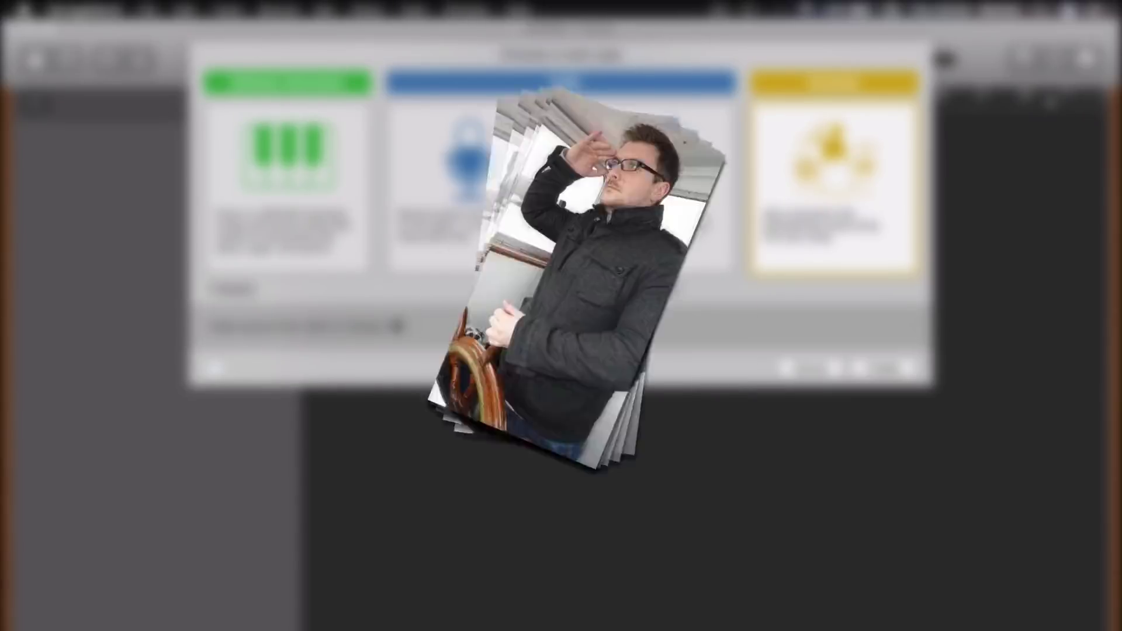
Create an Empty Project from the GarageBand project chooser
{"action": "left_click", "coordinate": [281, 214]}
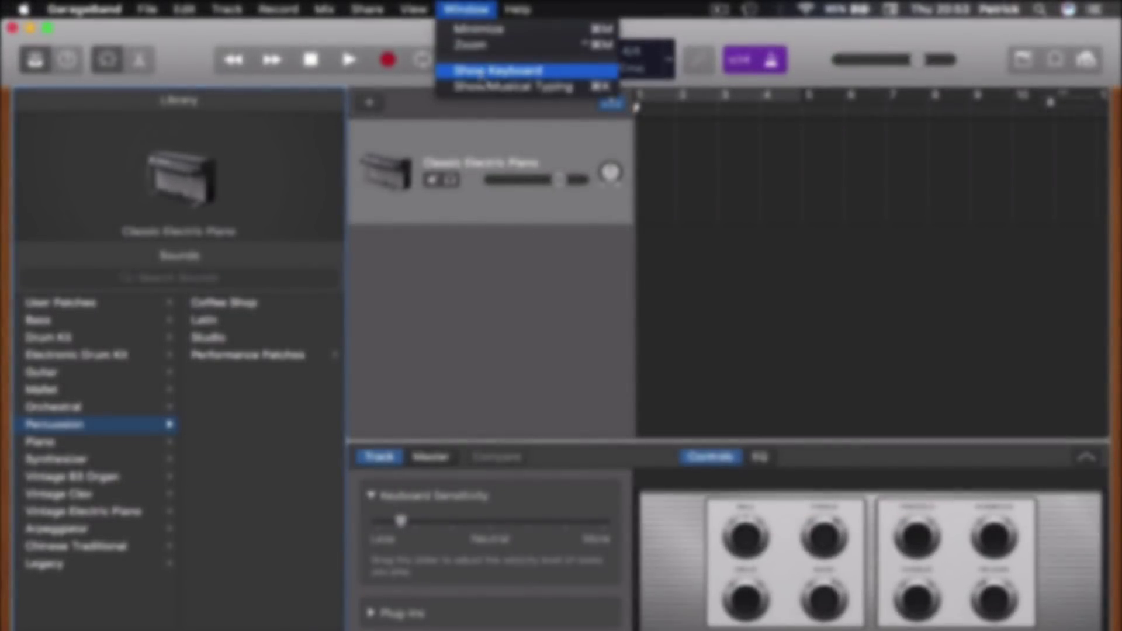
Show the keyboard and Musical Typing, then load Steinway Grand Piano from the Piano library
{"action": "left_click", "coordinate": [485, 71]}
{"action": "left_click", "coordinate": [467, 9]}
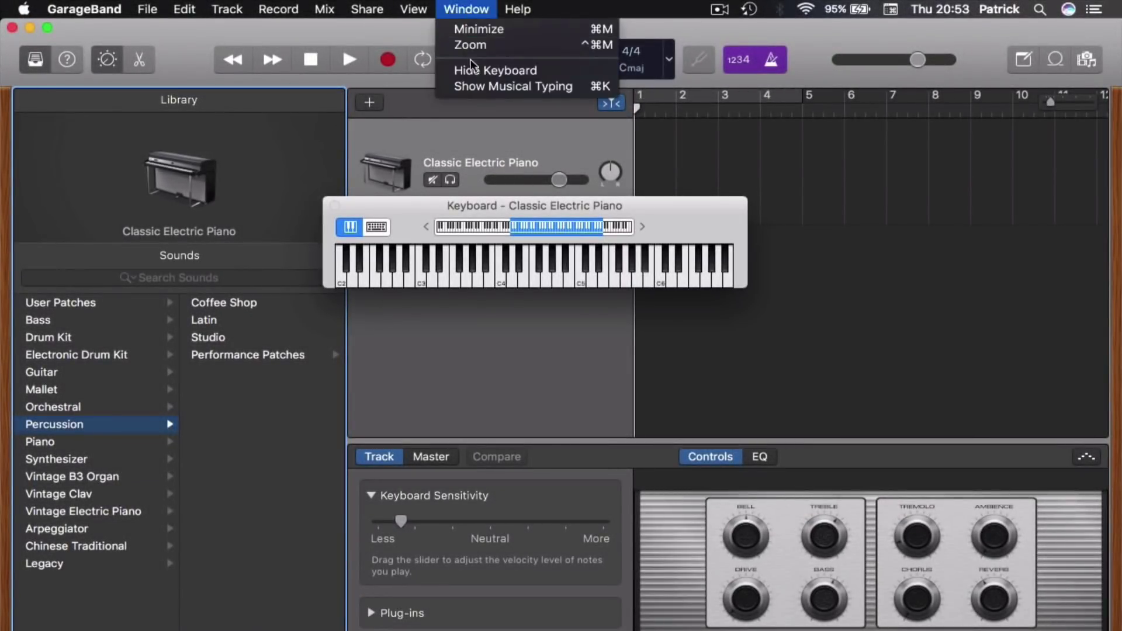
{"action": "left_click", "coordinate": [475, 86]}
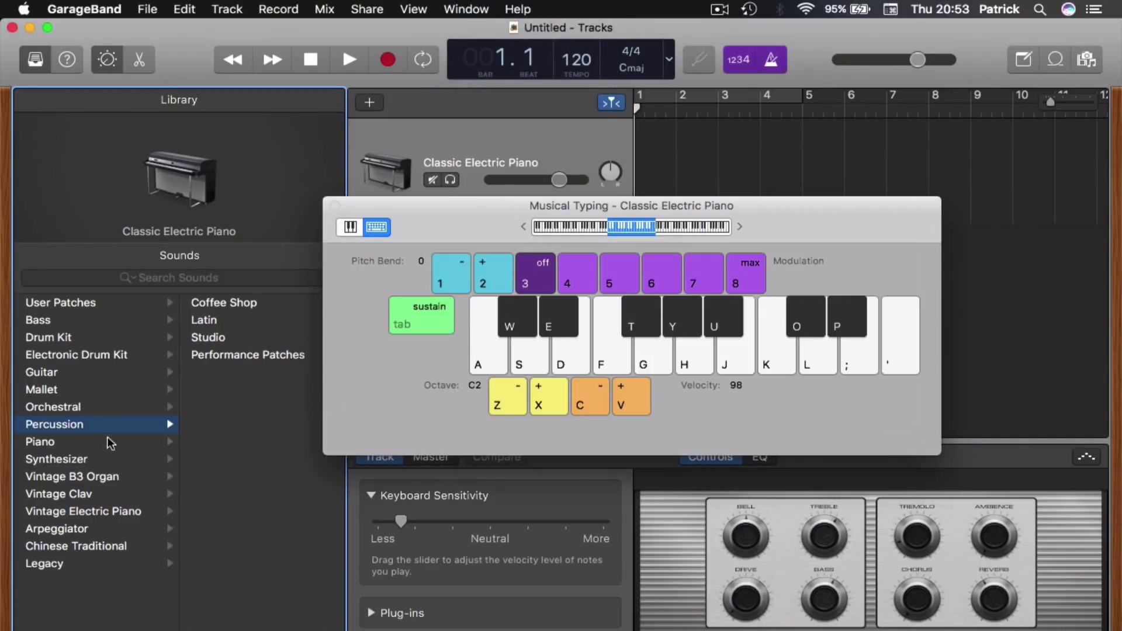
{"action": "left_click", "coordinate": [76, 442]}
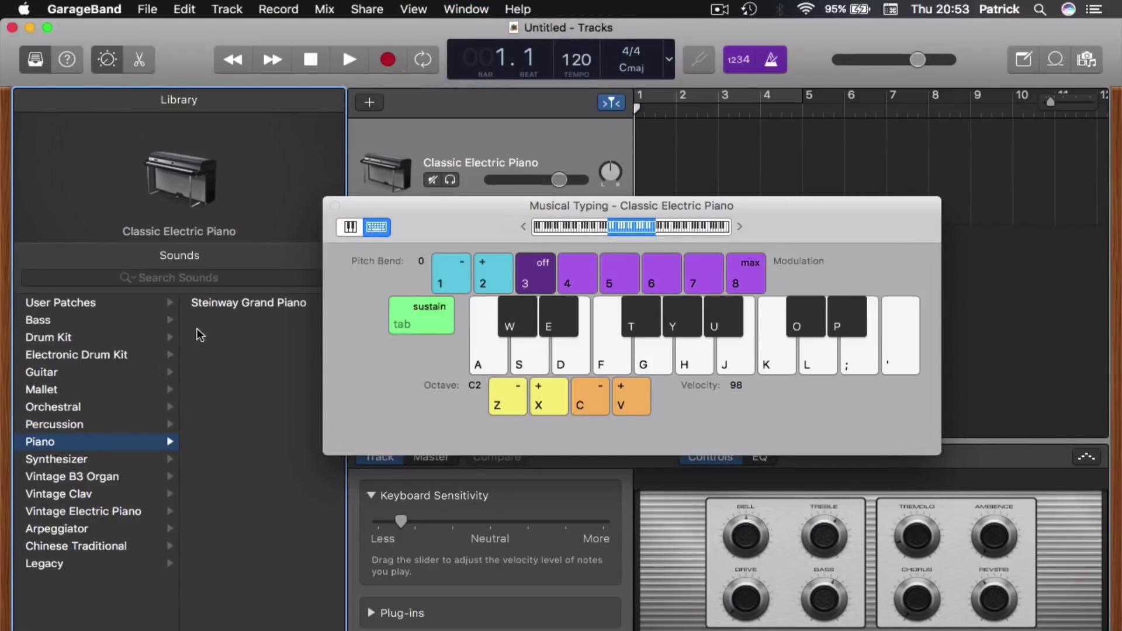
{"action": "left_click", "coordinate": [211, 307]}
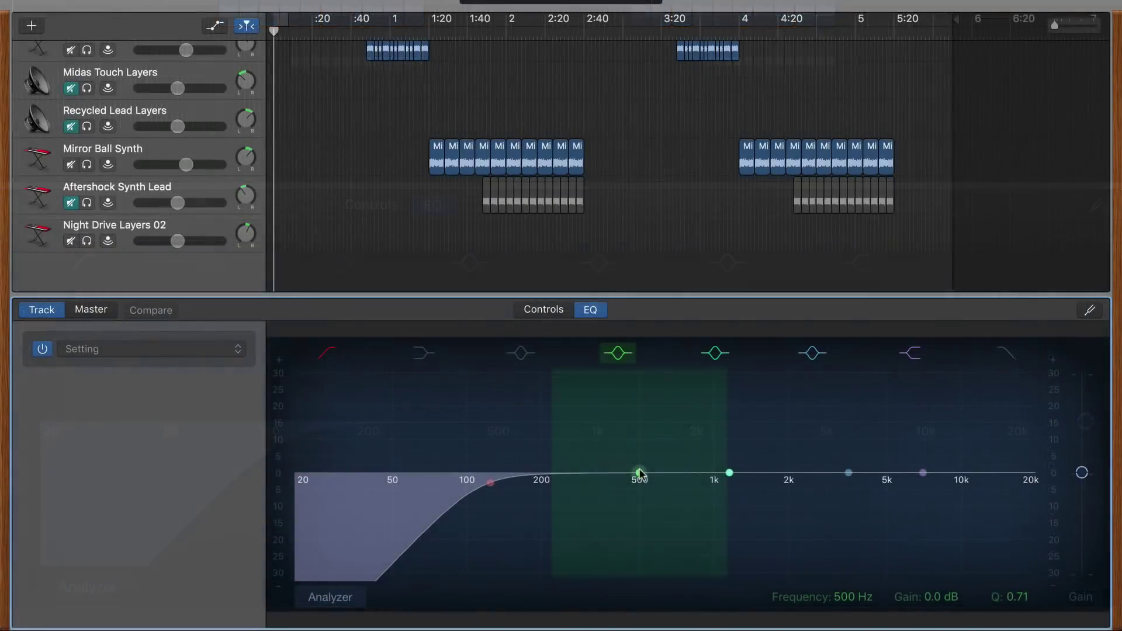
Cut the 500 Hz band about 2 dB, narrow it, shift it to 450 Hz, and add a +1.5 dB shelf near 5 kHz
{"action": "left_click_drag", "start_coordinate": [640, 473], "coordinate": [641, 486]}
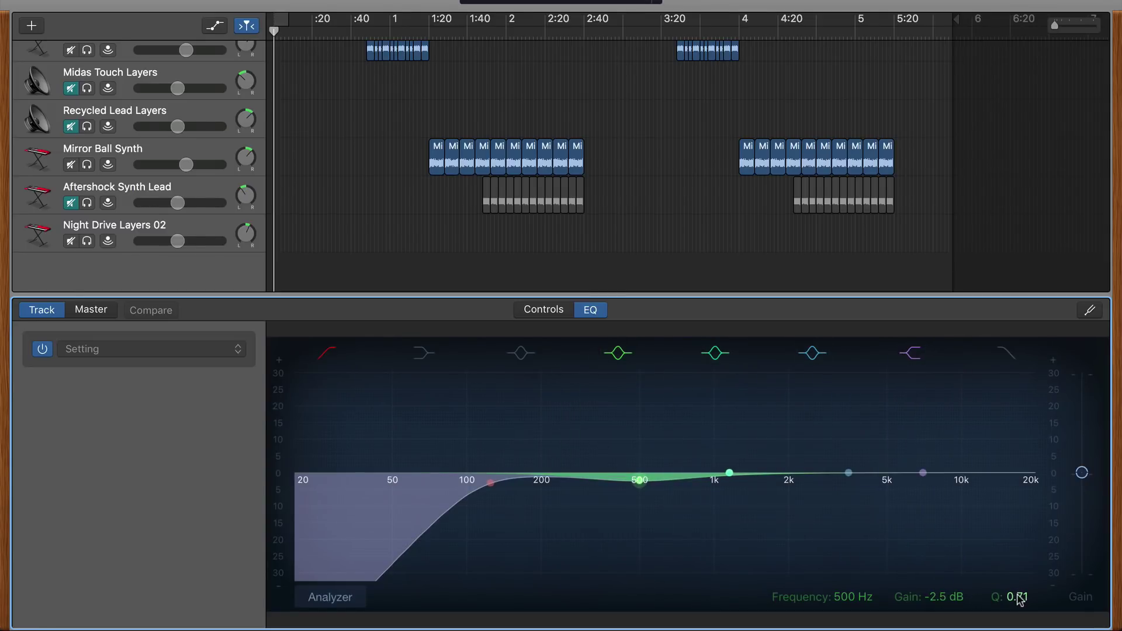
{"action": "left_click_drag", "start_coordinate": [1020, 600], "coordinate": [1020, 582]}
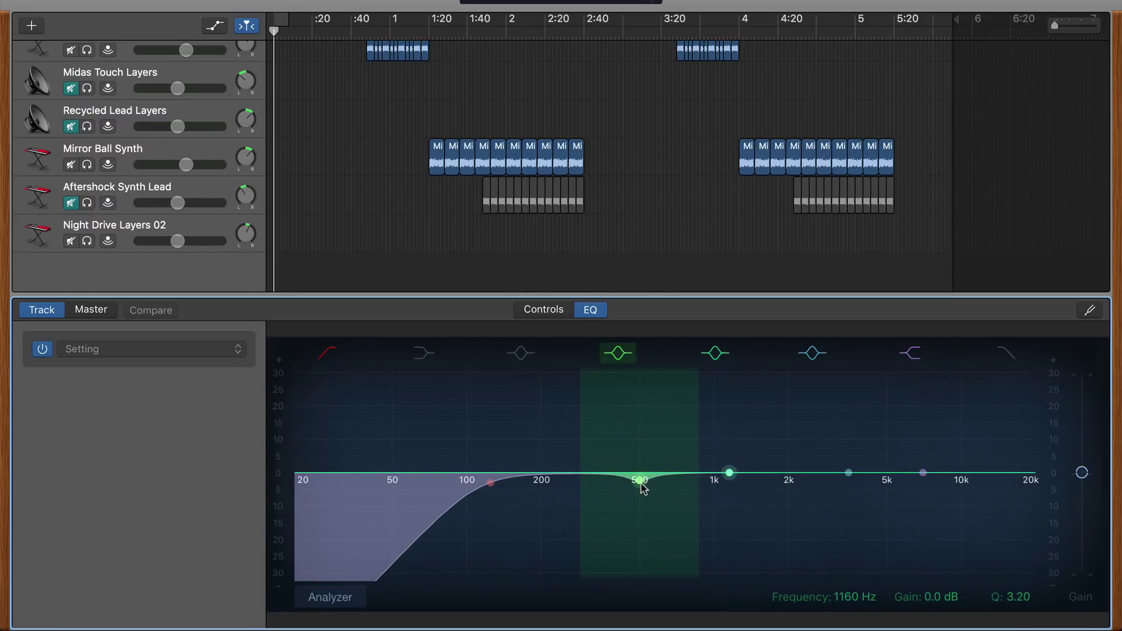
{"action": "left_click_drag", "start_coordinate": [642, 483], "coordinate": [628, 494]}
{"action": "left_click_drag", "start_coordinate": [729, 472], "coordinate": [765, 479]}
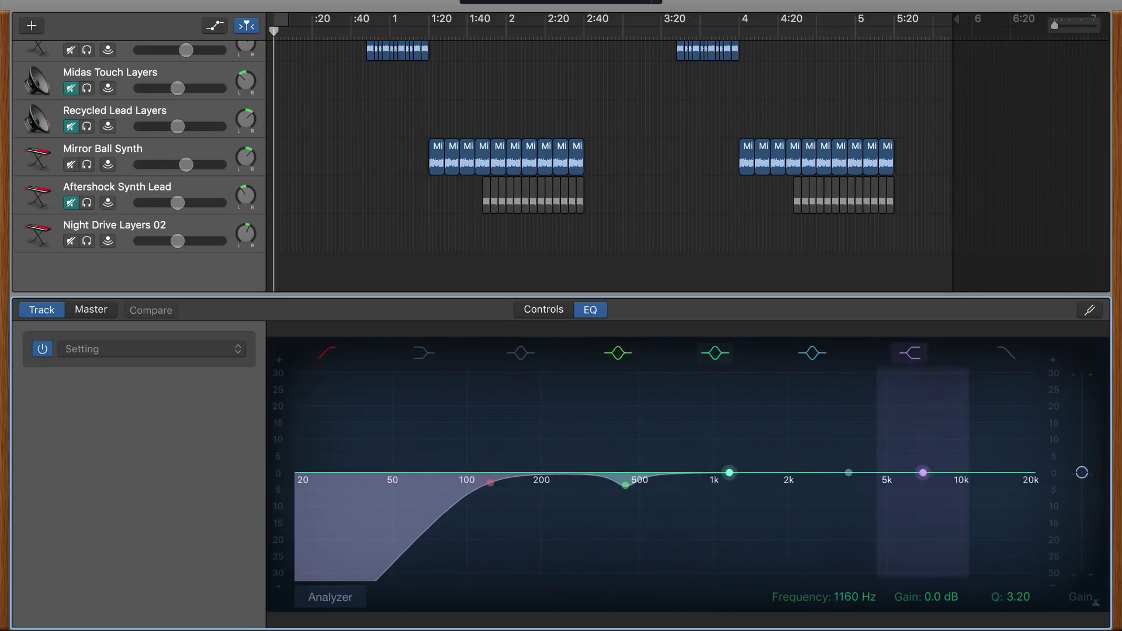
{"action": "left_click_drag", "start_coordinate": [923, 473], "coordinate": [884, 467]}
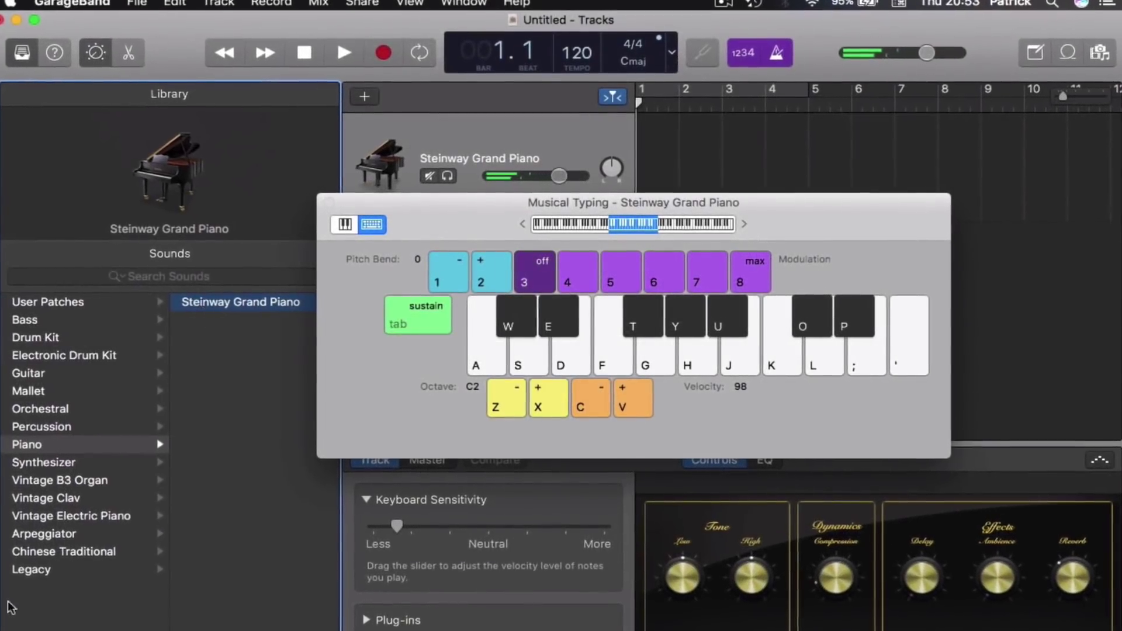
Audition Digital Chords under Synthesizer > Synth Chords, then settle on the Time Warp sound
{"action": "left_click", "coordinate": [29, 534]}
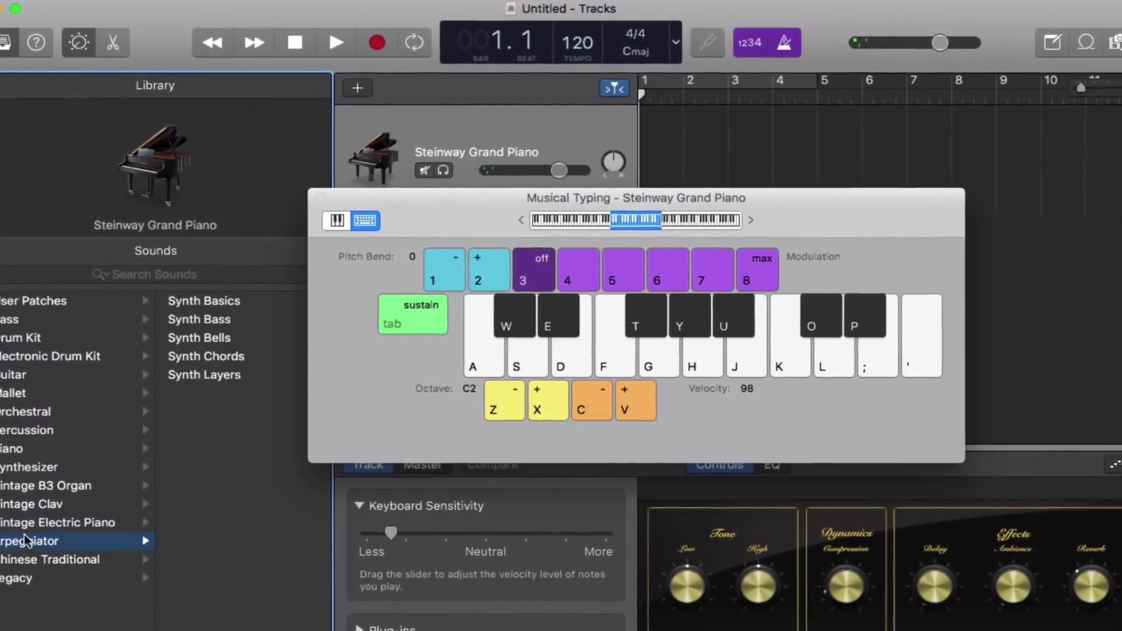
{"action": "left_click", "coordinate": [179, 352]}
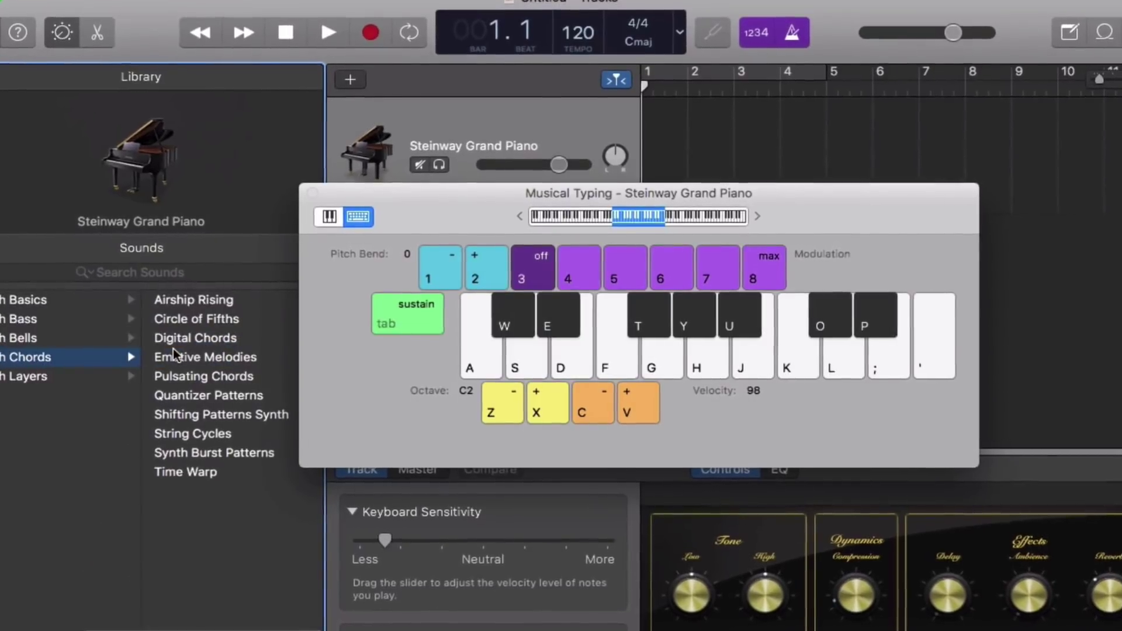
{"action": "left_click", "coordinate": [196, 337]}
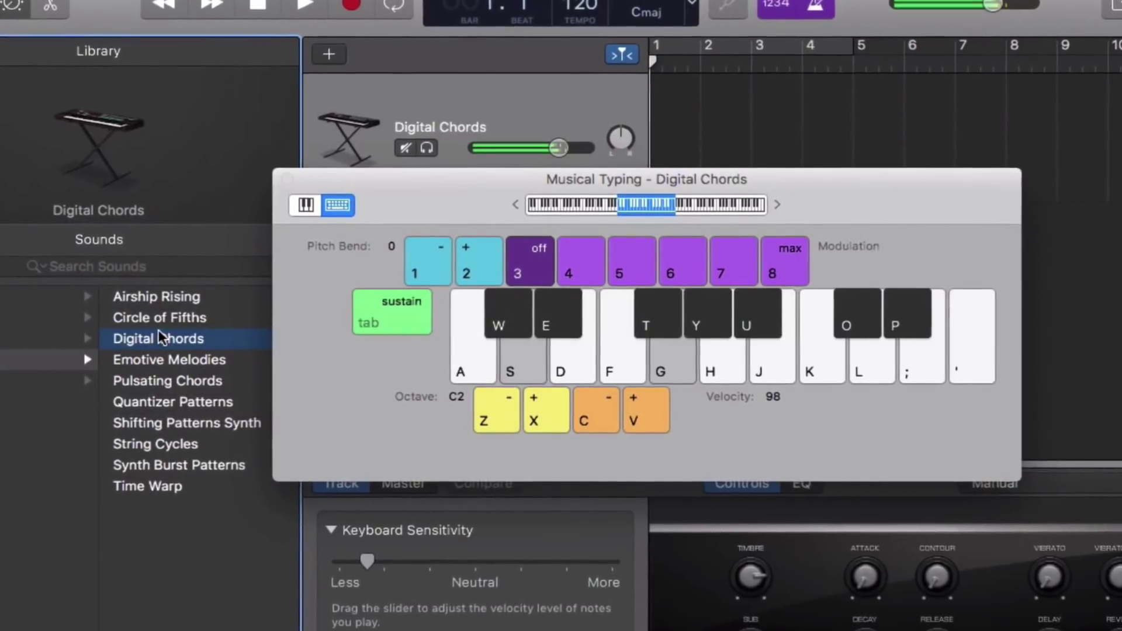
{"action": "left_click", "coordinate": [157, 487]}
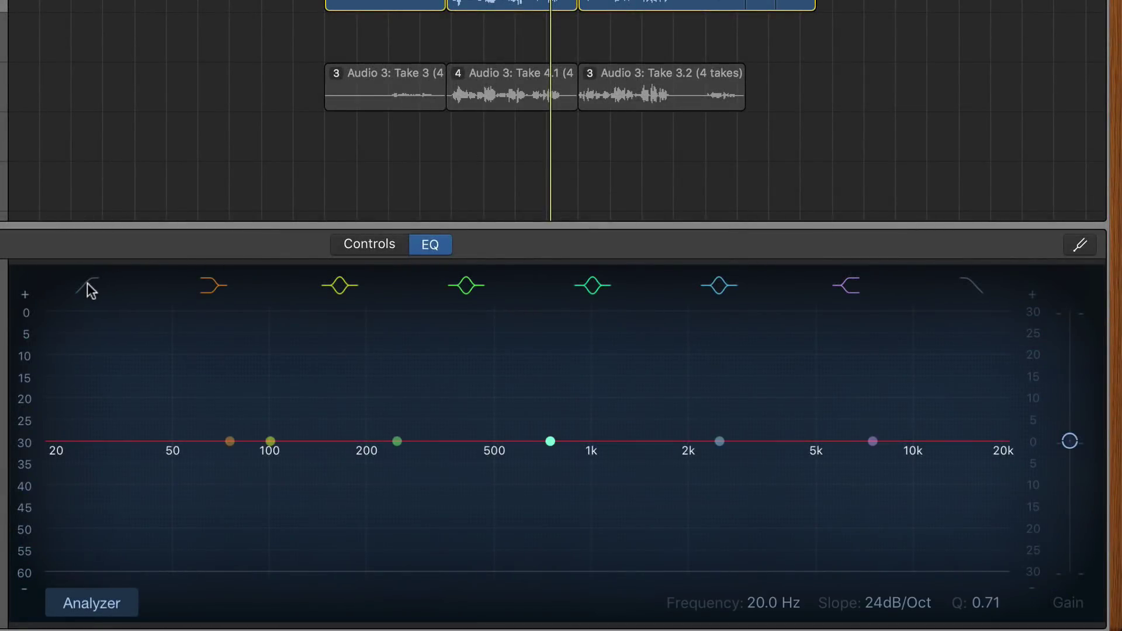
Enable the EQ low cut, move it to about 126 Hz, and set its slope to 36dB/Oct
{"action": "left_click", "coordinate": [88, 290]}
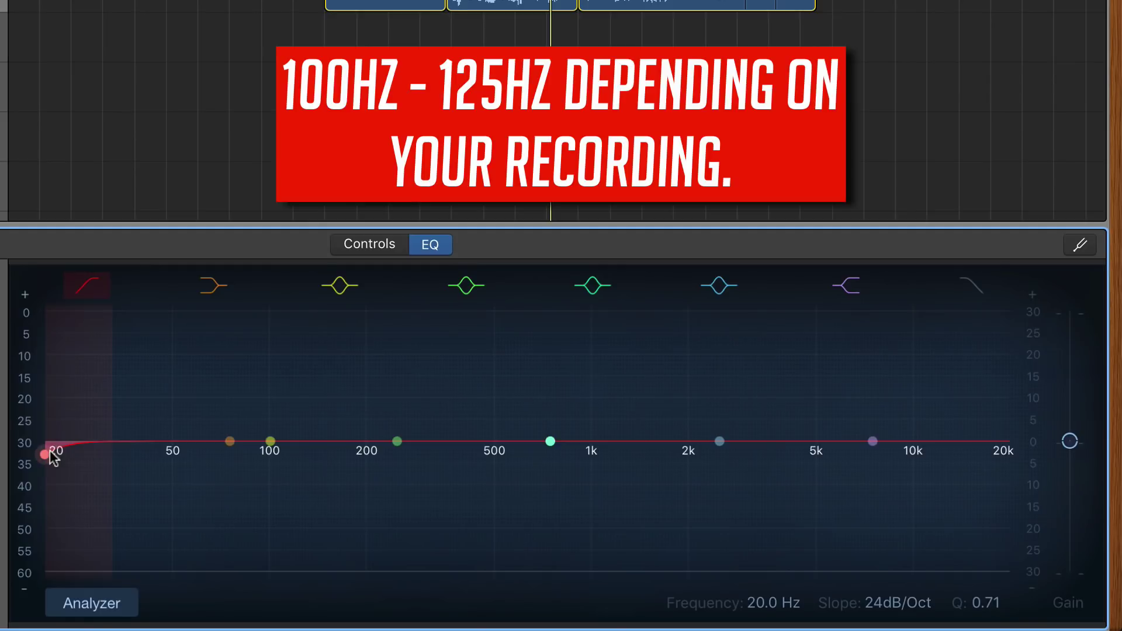
{"action": "left_click_drag", "start_coordinate": [50, 453], "coordinate": [330, 460]}
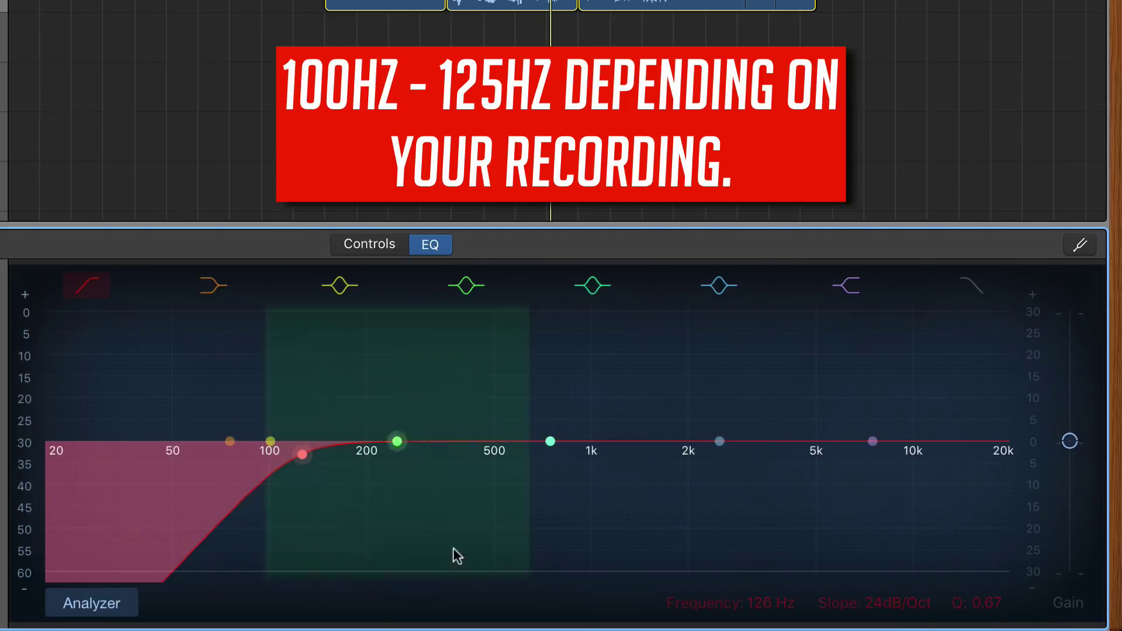
{"action": "double_click", "coordinate": [883, 603]}
{"action": "type", "text": "3"}
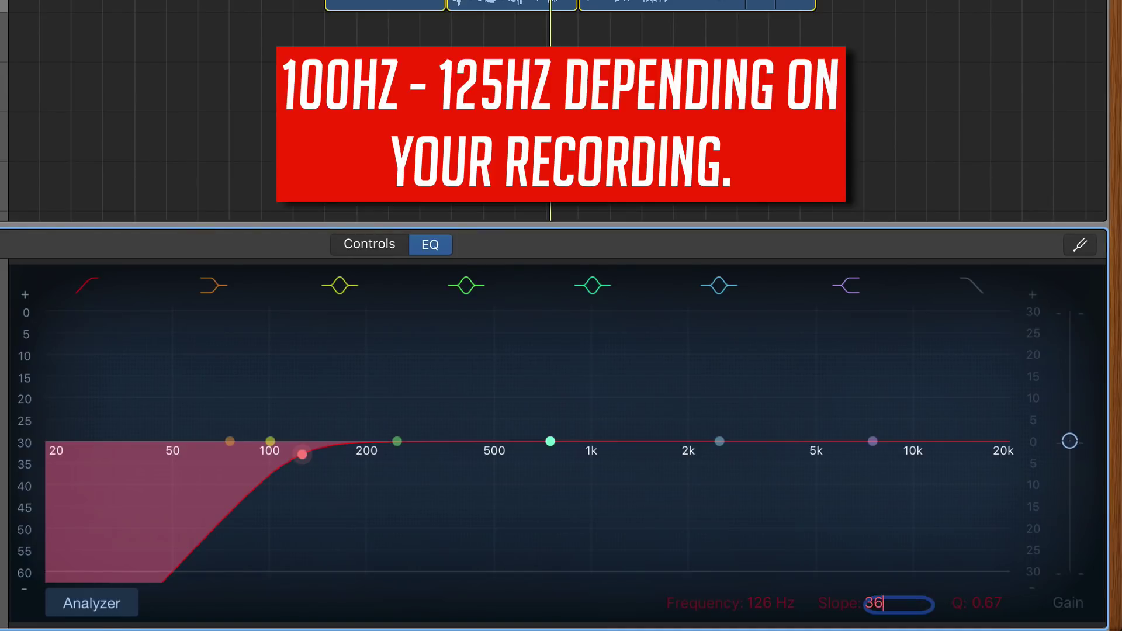
{"action": "type", "text": "6db"}
{"action": "key", "text": "Return"}
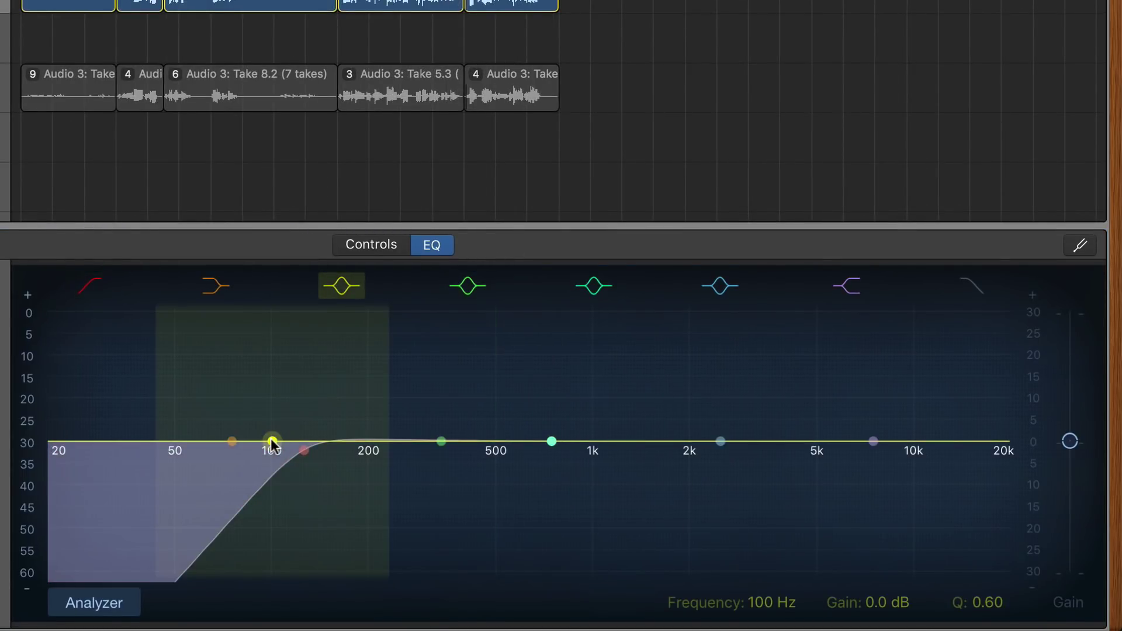
Narrow the low-mid band's Q to about 3.5 and place it at 215 Hz, -2.5 dB
{"action": "left_click_drag", "start_coordinate": [273, 445], "coordinate": [391, 447]}
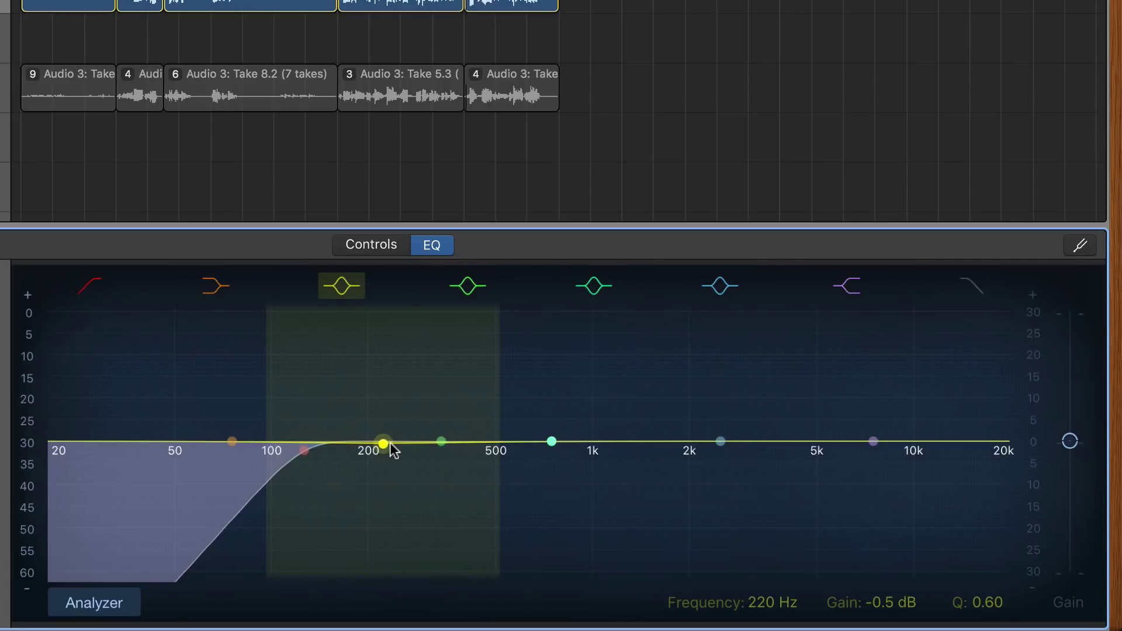
{"action": "left_click_drag", "start_coordinate": [391, 443], "coordinate": [392, 451]}
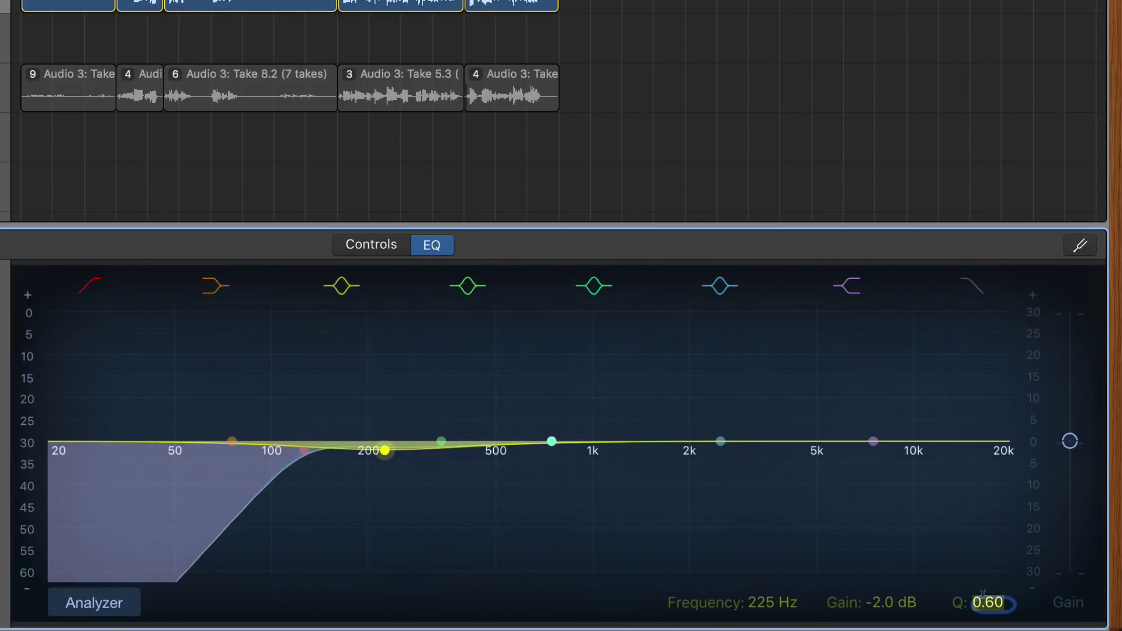
{"action": "key", "text": "Return"}
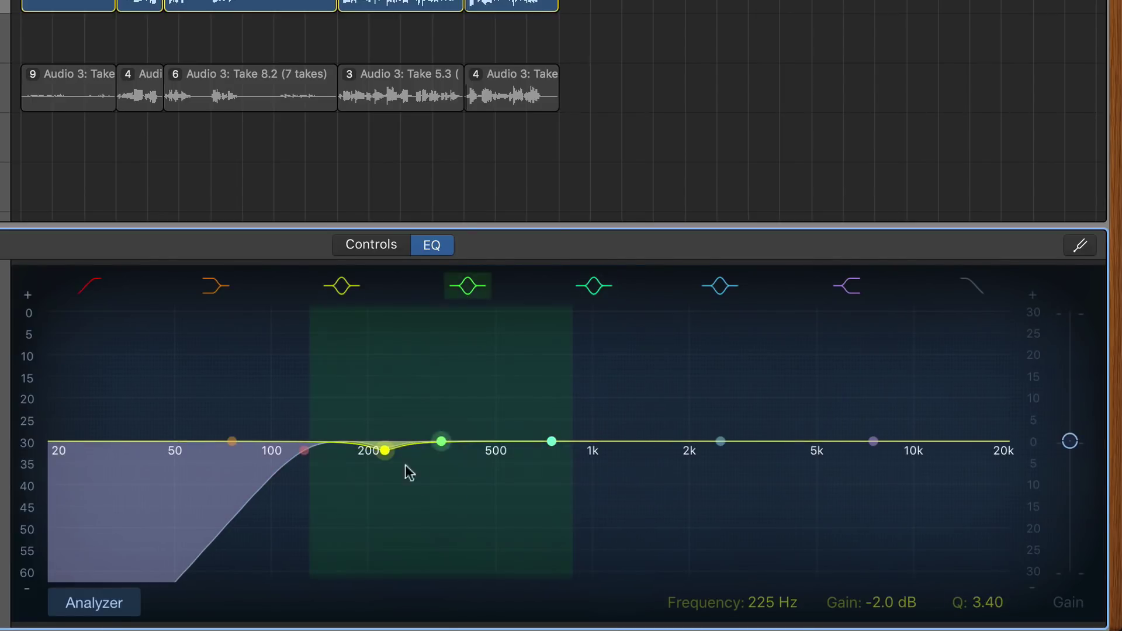
{"action": "left_click_drag", "start_coordinate": [383, 451], "coordinate": [374, 453]}
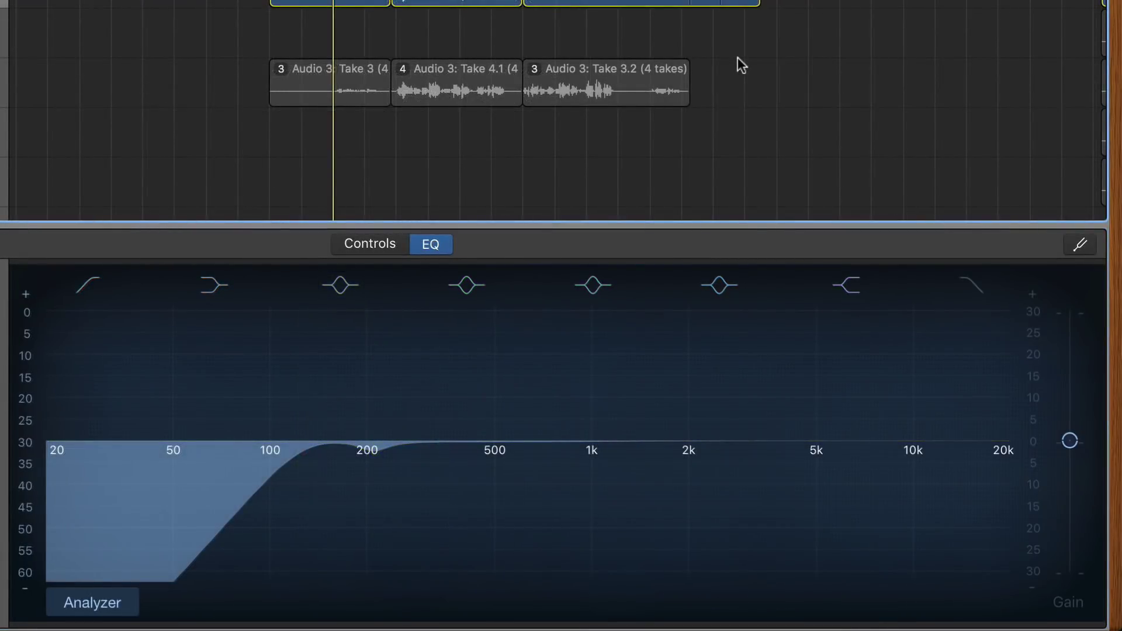
Move band 4 to 370 Hz, set its Q to 5, then boost it into a tall peak near 780 Hz
{"action": "mouse_move", "coordinate": [542, 300]}
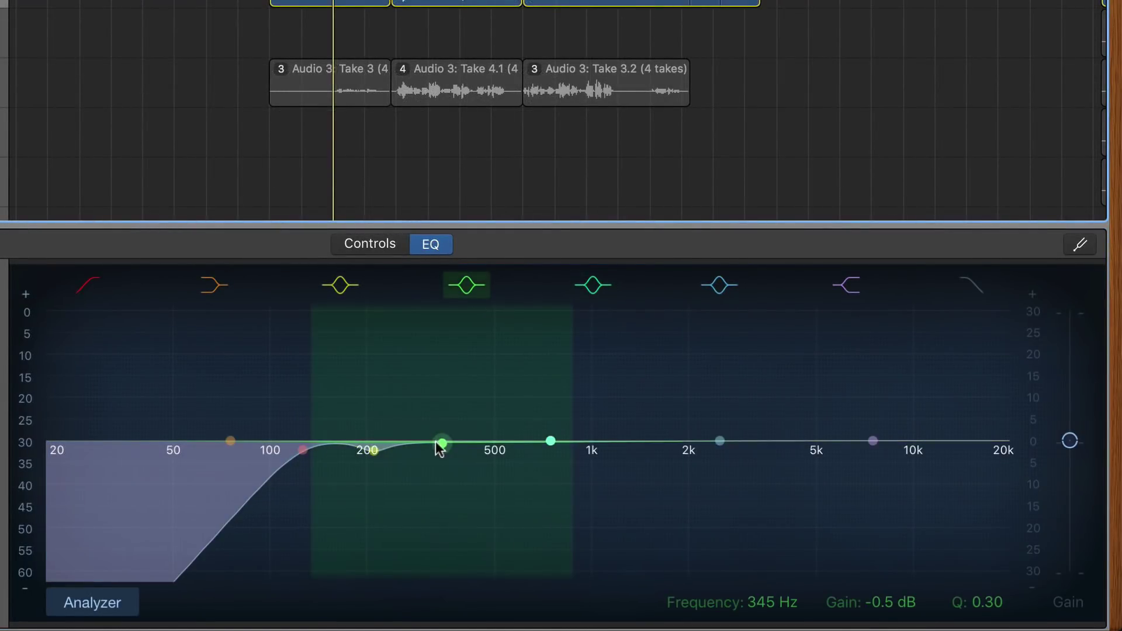
{"action": "left_click_drag", "start_coordinate": [442, 445], "coordinate": [453, 445]}
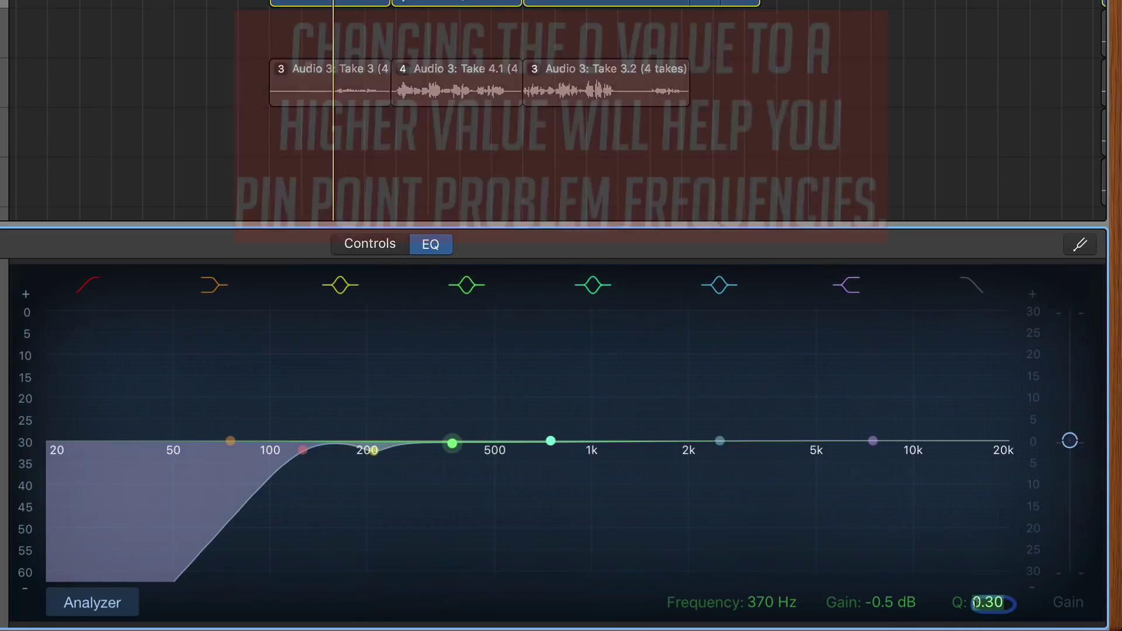
{"action": "type", "text": "5."}
{"action": "key", "text": "Return"}
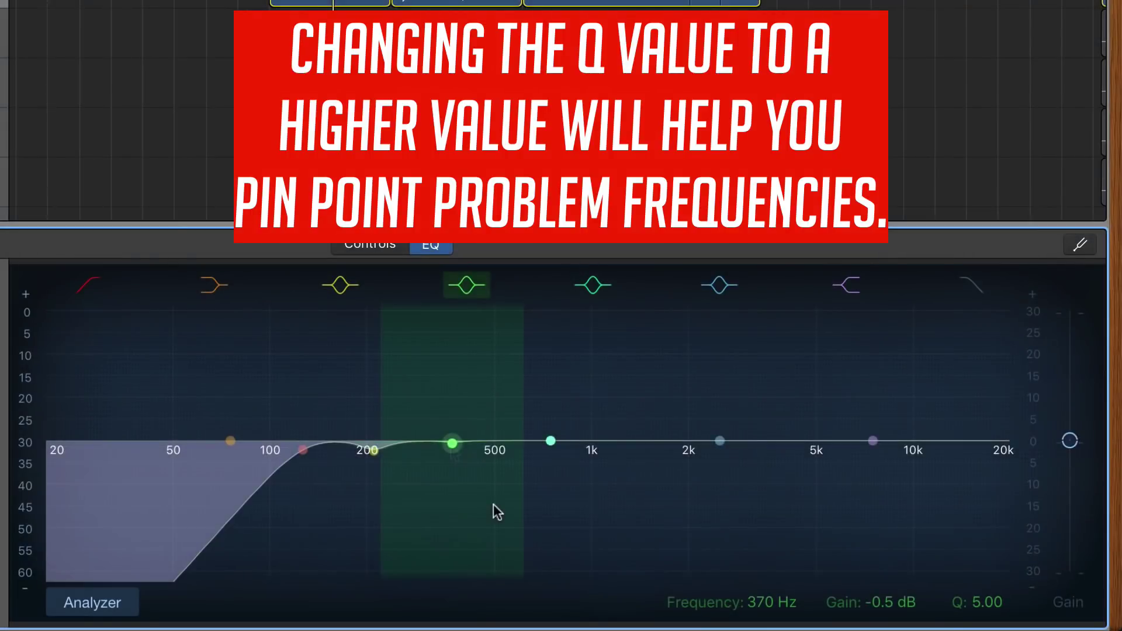
{"action": "left_click_drag", "start_coordinate": [452, 443], "coordinate": [560, 323]}
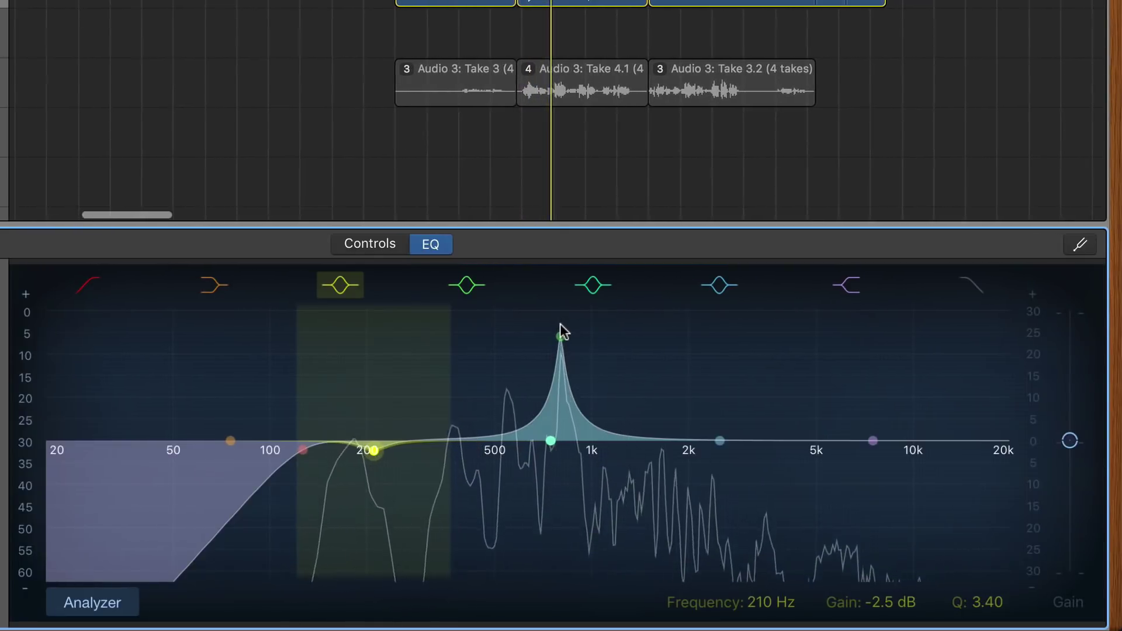
Pull the tall mid peak down into a small cut near 780 Hz and stop playback
{"action": "mouse_move", "coordinate": [561, 328]}
{"action": "left_mouse_down"}
{"action": "mouse_move", "coordinate": [563, 486]}
{"action": "mouse_move", "coordinate": [518, 328]}
{"action": "mouse_move", "coordinate": [563, 312]}
{"action": "mouse_move", "coordinate": [559, 345]}
{"action": "mouse_move", "coordinate": [575, 318]}
{"action": "mouse_move", "coordinate": [509, 321]}
{"action": "mouse_move", "coordinate": [560, 322]}
{"action": "left_mouse_up"}
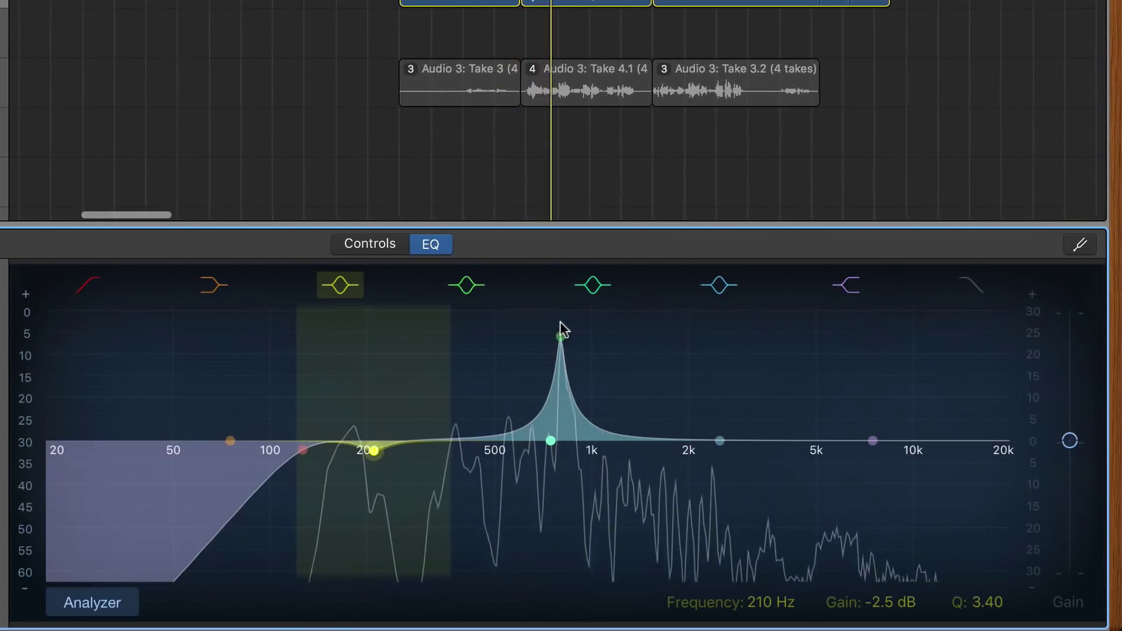
{"action": "left_click_drag", "start_coordinate": [562, 333], "coordinate": [563, 487]}
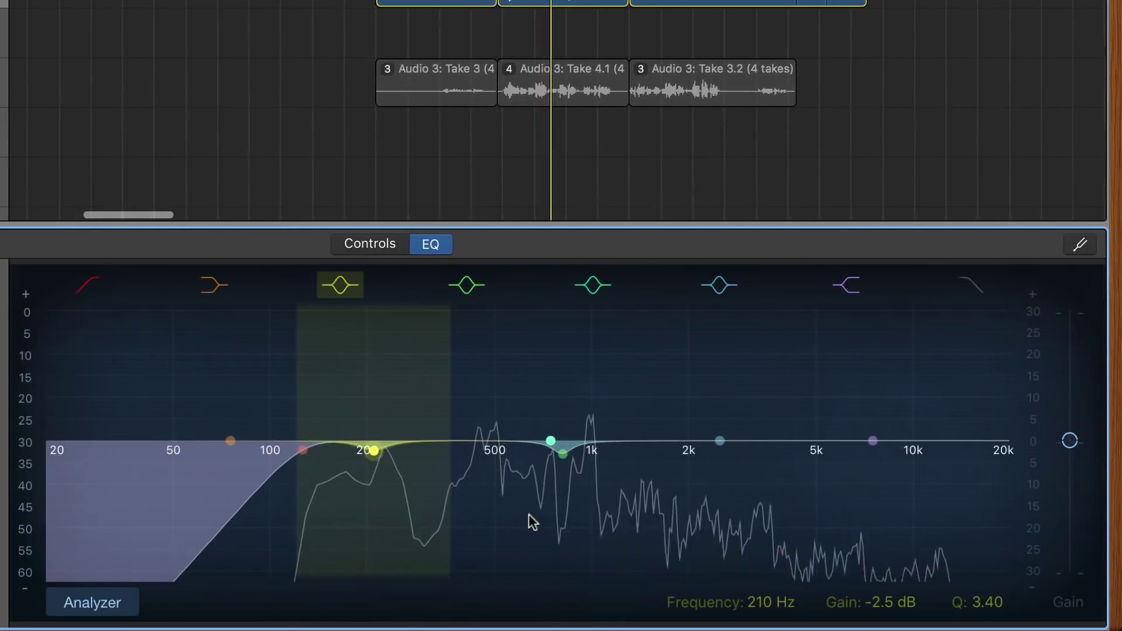
{"action": "key", "text": "space"}
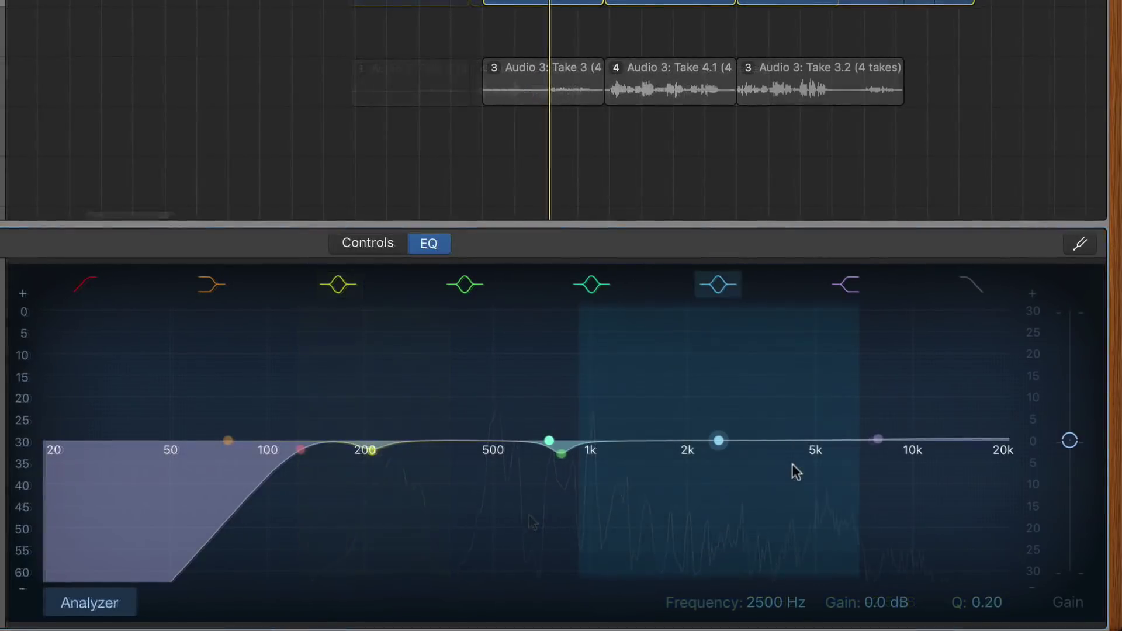
Set the high shelf to +2 dB at about 7.7 kHz, play it back, and add Happy Face Fuzz to the Pedalboard
{"action": "left_click", "coordinate": [879, 441]}
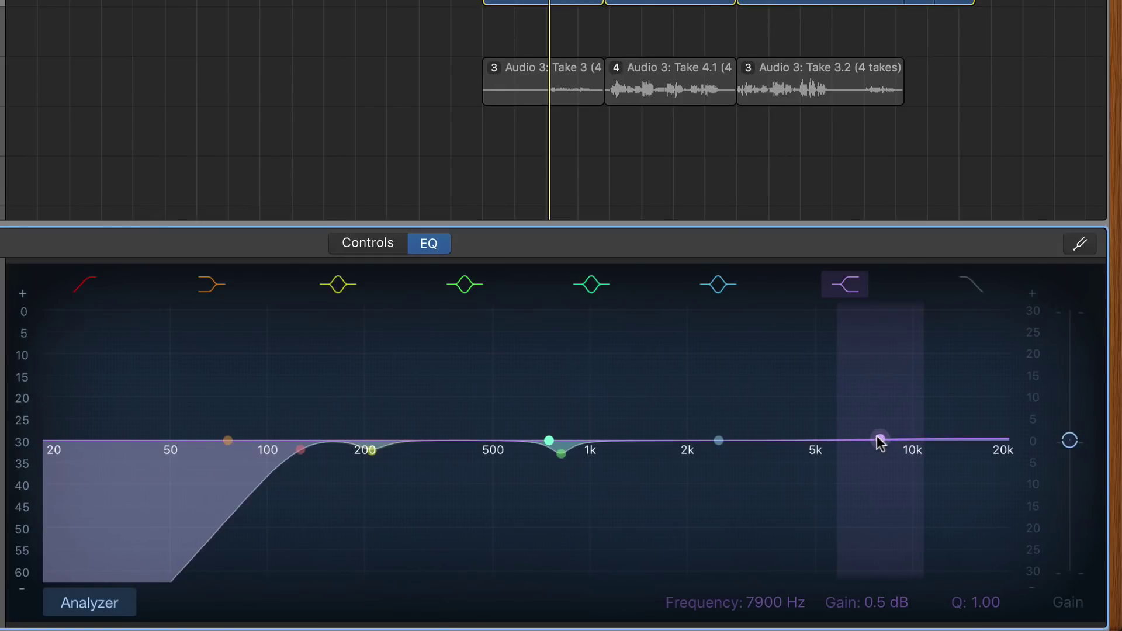
{"action": "left_click_drag", "start_coordinate": [878, 436], "coordinate": [879, 433]}
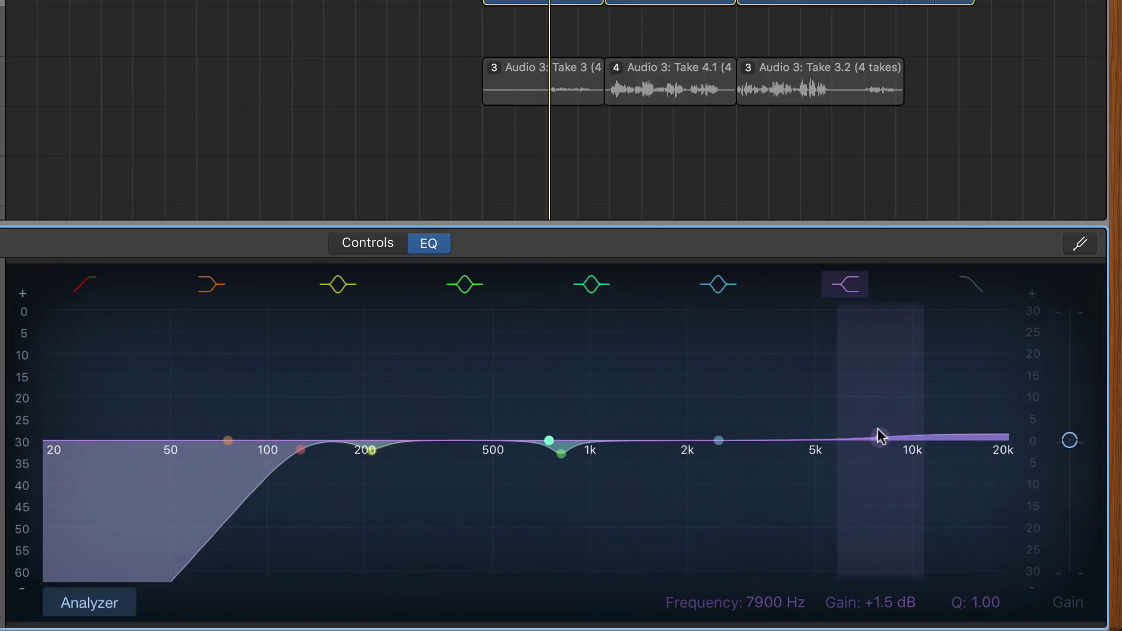
{"action": "left_click_drag", "start_coordinate": [881, 434], "coordinate": [876, 438]}
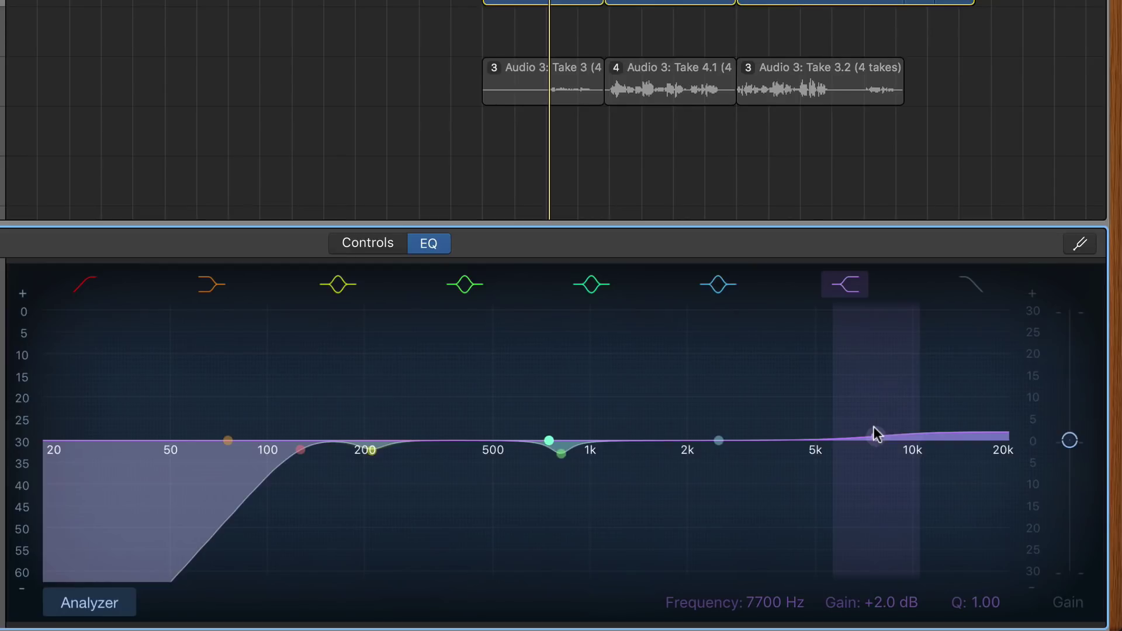
{"action": "key", "text": "space"}
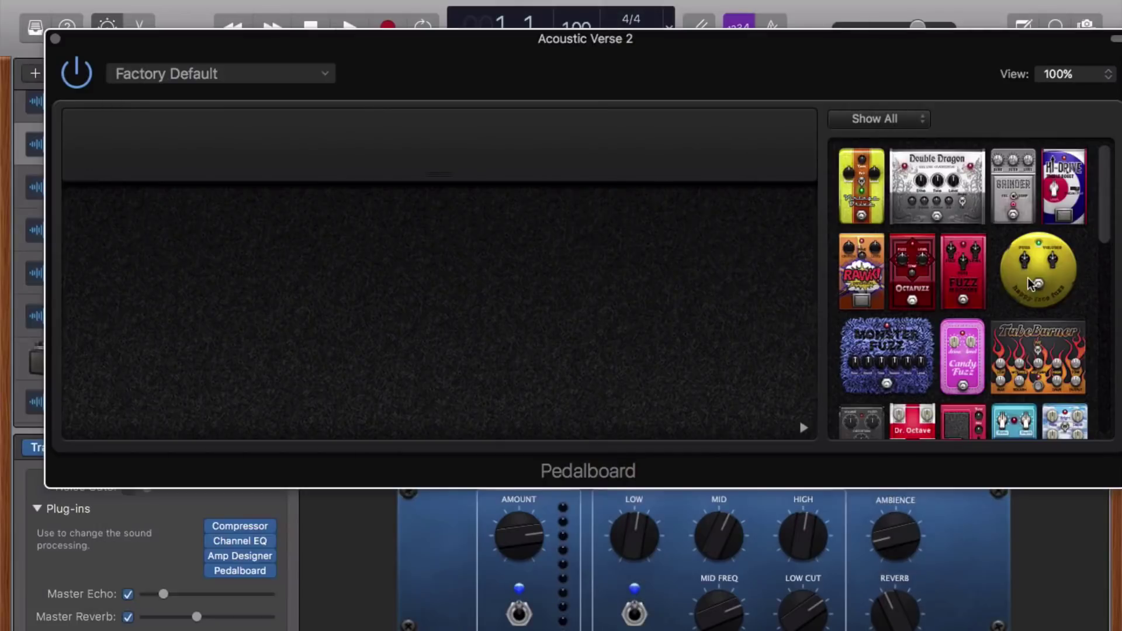
{"action": "left_click_drag", "start_coordinate": [1038, 269], "coordinate": [241, 275]}
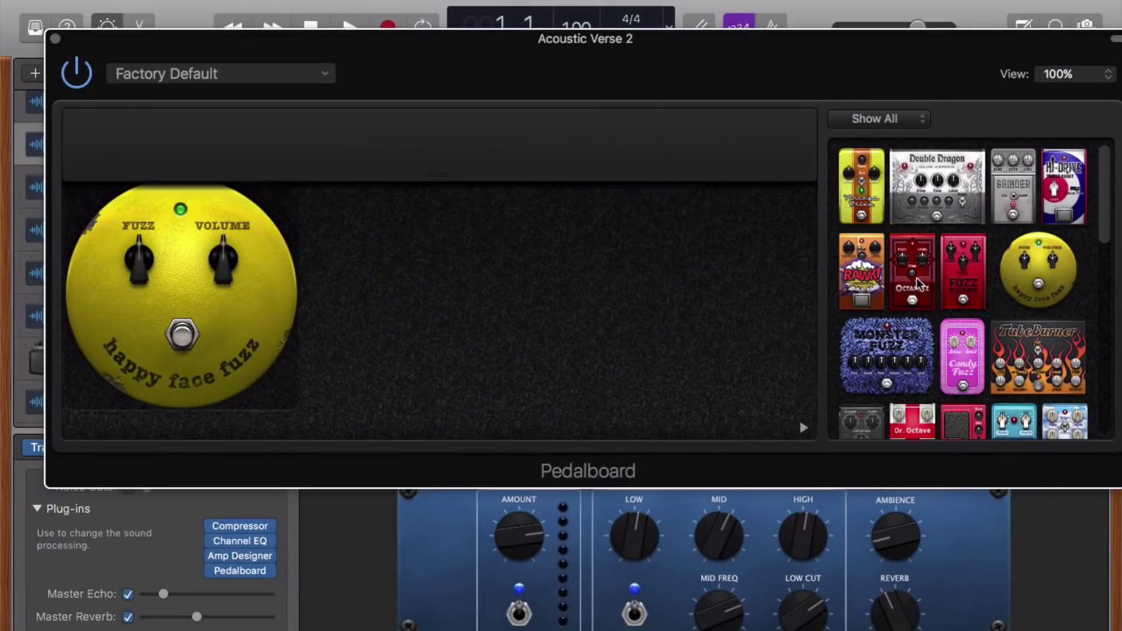
Place Octafuzz and then Tru-Tape Delay on the Pedalboard after the Happy Face Fuzz
{"action": "left_click_drag", "start_coordinate": [914, 279], "coordinate": [443, 314]}
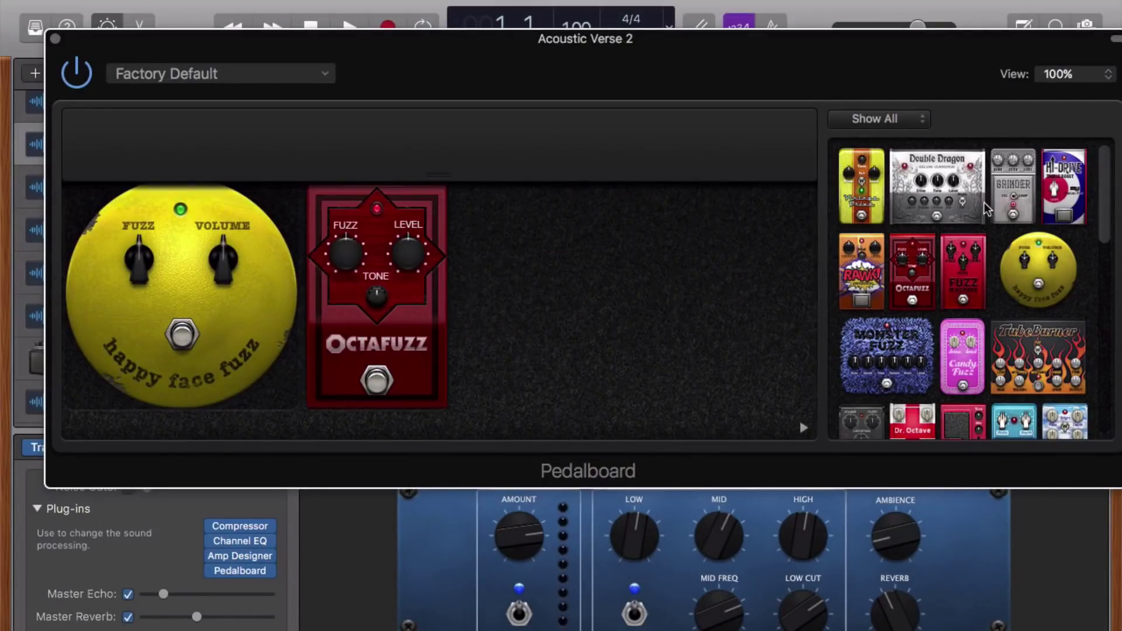
{"action": "scroll", "coordinate": [986, 209], "scroll_direction": "down", "scroll_amount": 10}
{"action": "left_click_drag", "start_coordinate": [1003, 280], "coordinate": [620, 299]}
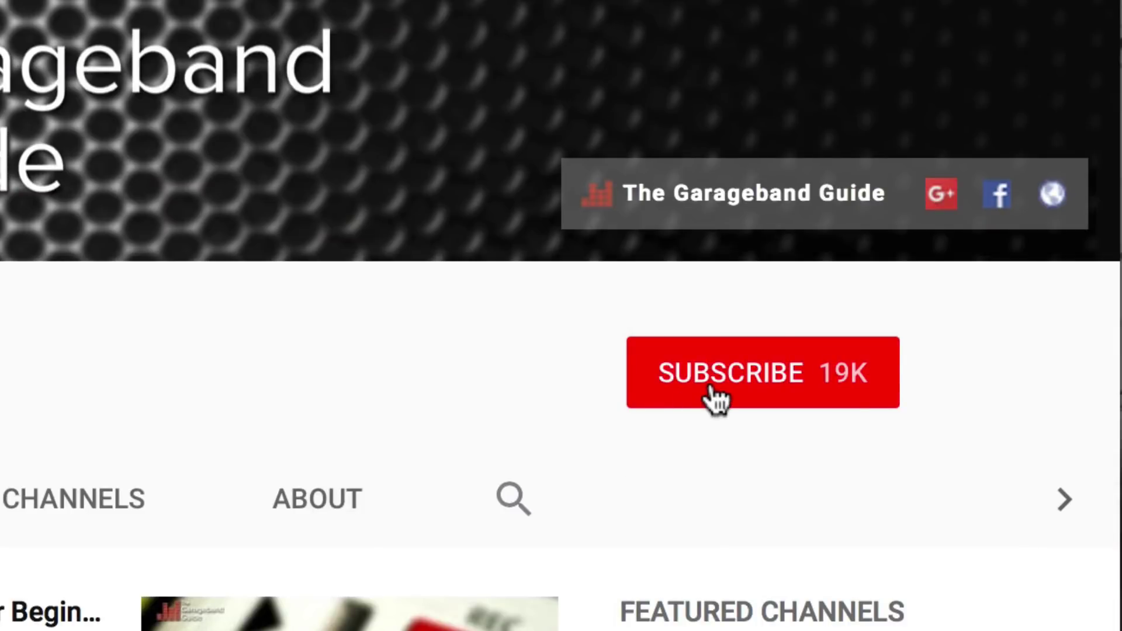
Subscribe to The Garageband Guide on YouTube and enable notifications for all new videos
{"action": "left_click", "coordinate": [716, 400]}
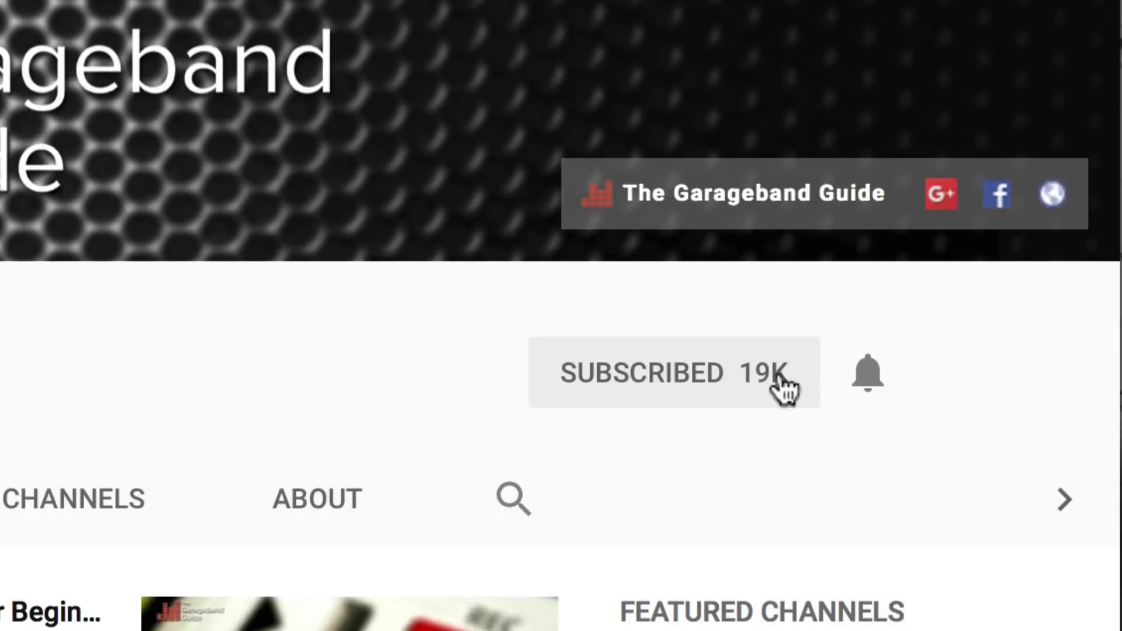
{"action": "left_click", "coordinate": [869, 378]}
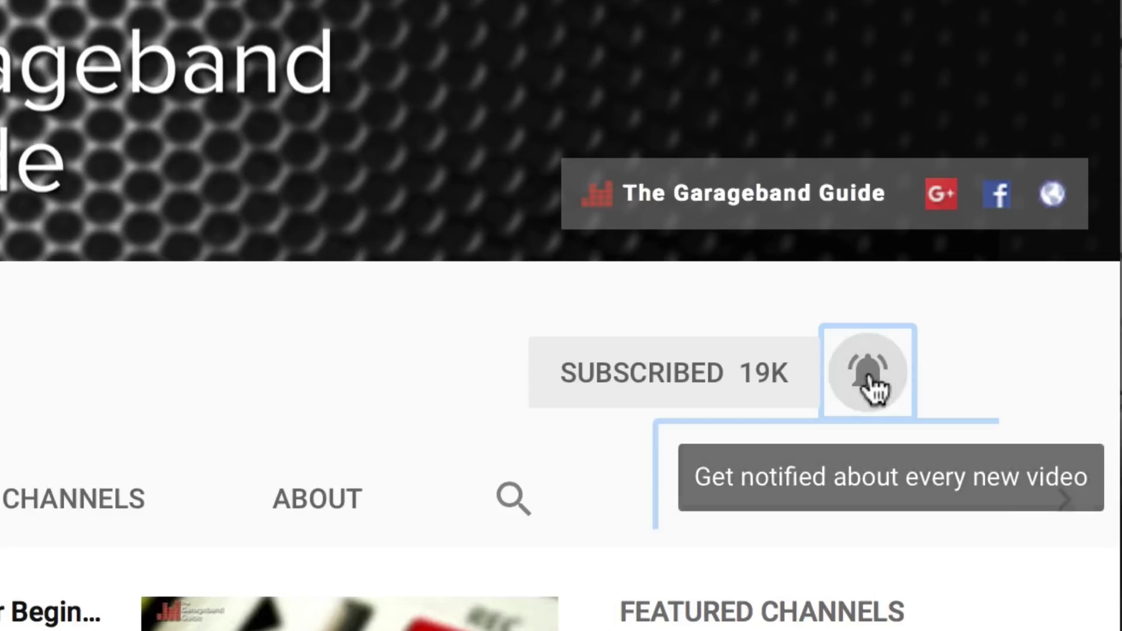